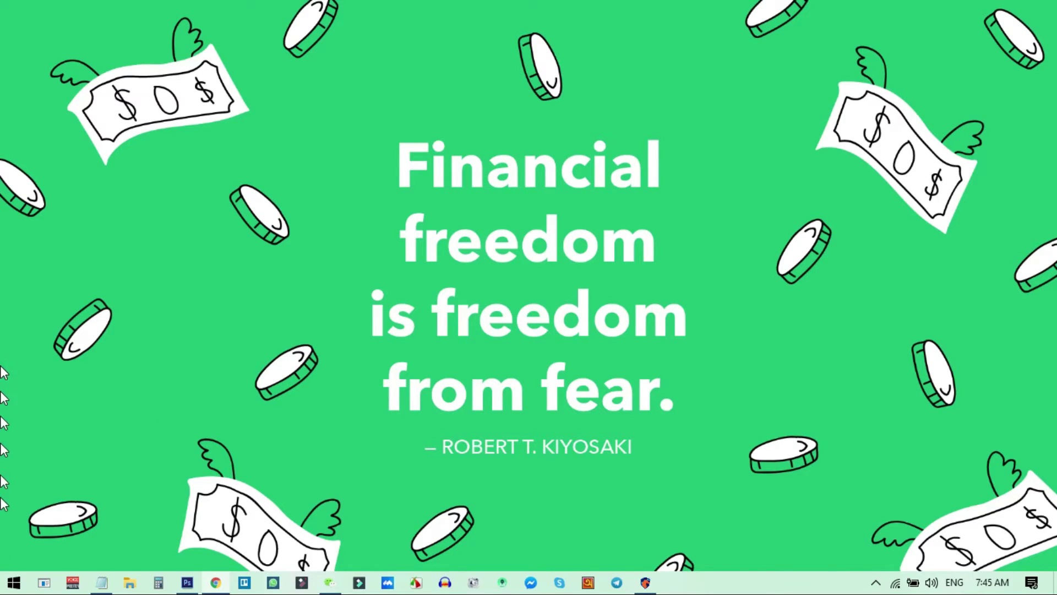
# - Open the Start menu to search for apps matching 'micro'
pyautogui.click(20, 585)
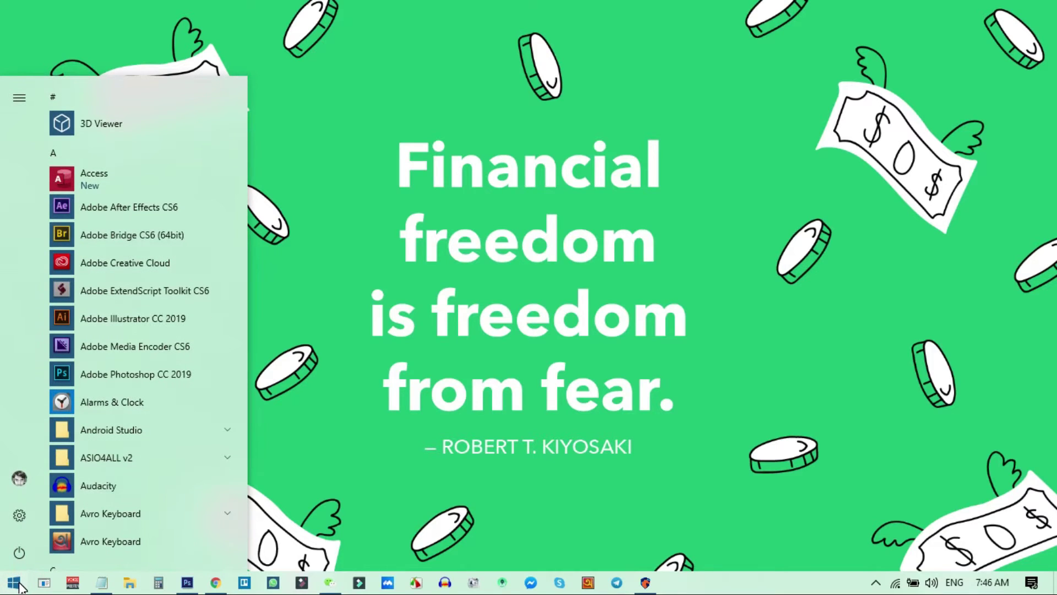
pyautogui.write('micro')
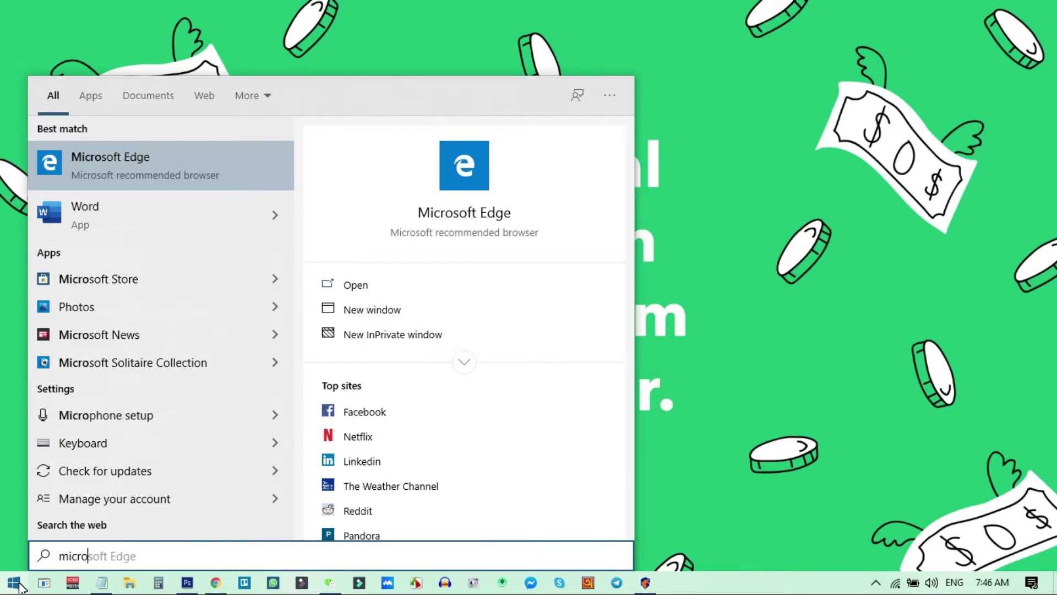
# - Launch Microsoft Store, search for 'whatsapp' and open the WhatsApp Desktop product page
pyautogui.click(103, 282)
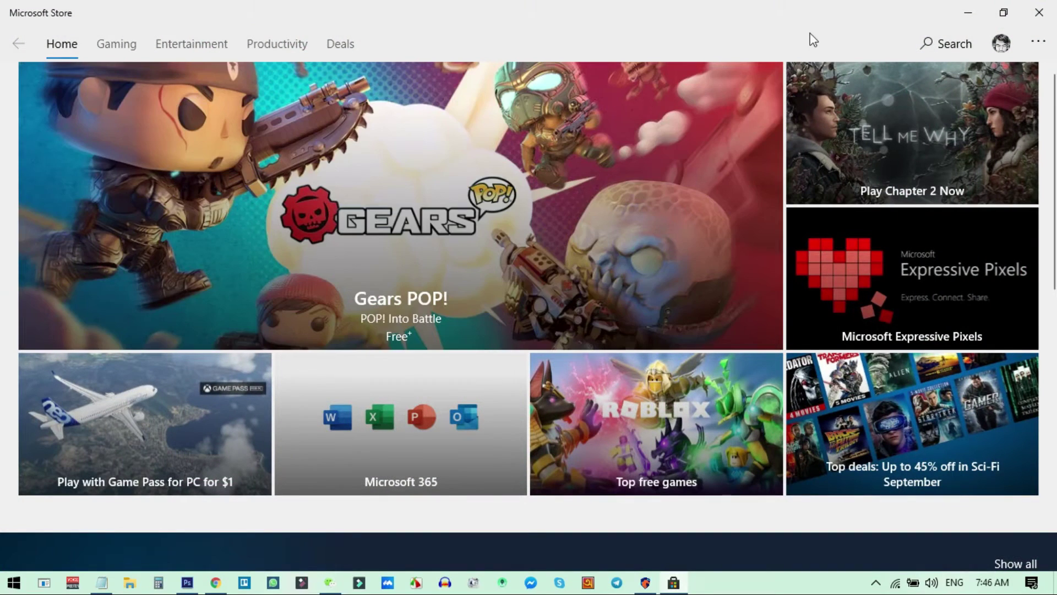
pyautogui.click(918, 45)
pyautogui.write('wh')
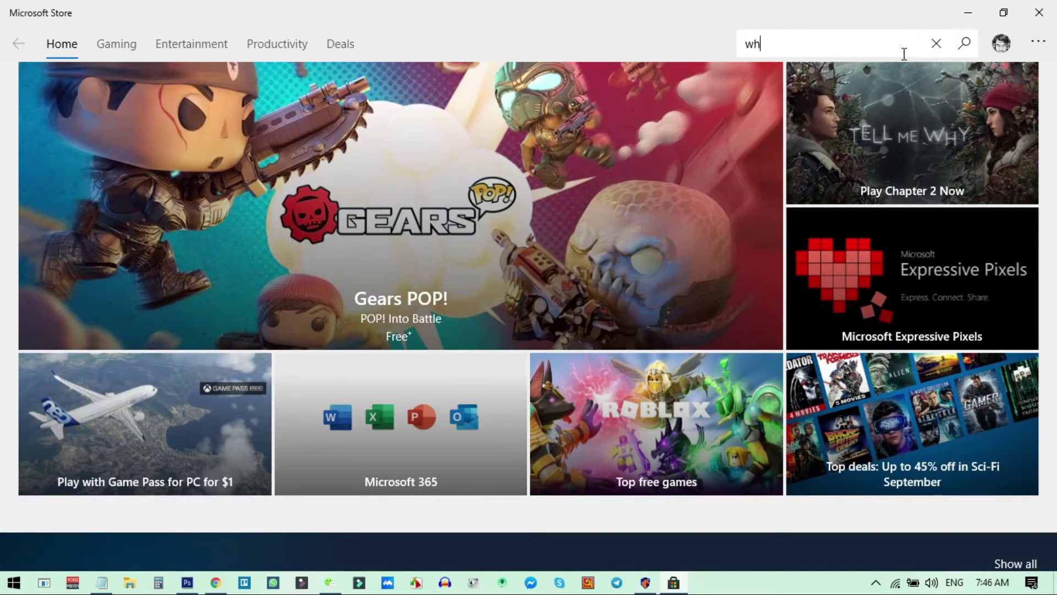
pyautogui.write('ap')
pyautogui.write('p')
pyautogui.press('Return')
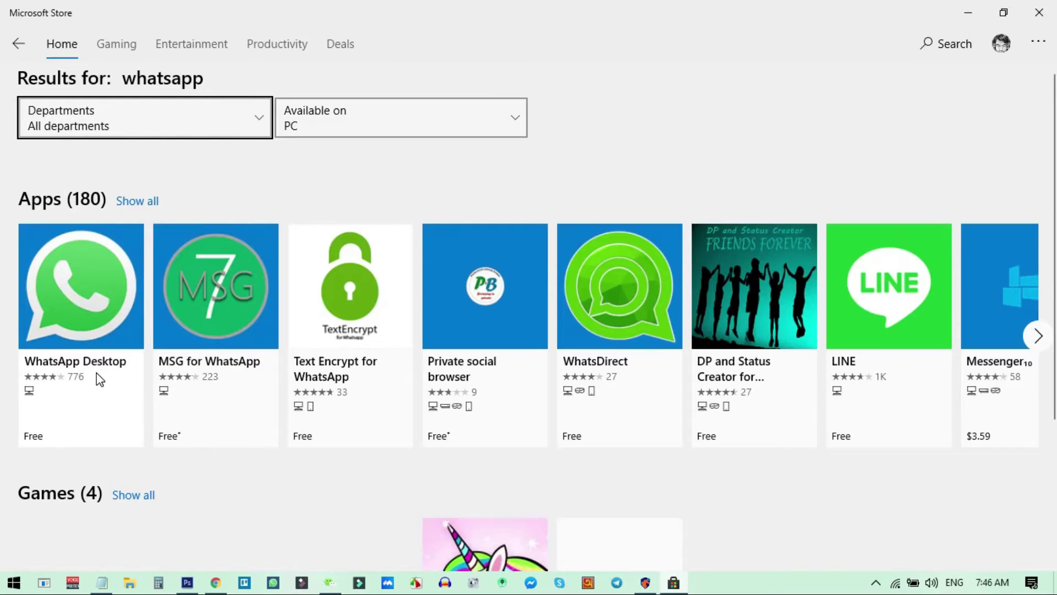
pyautogui.click(77, 365)
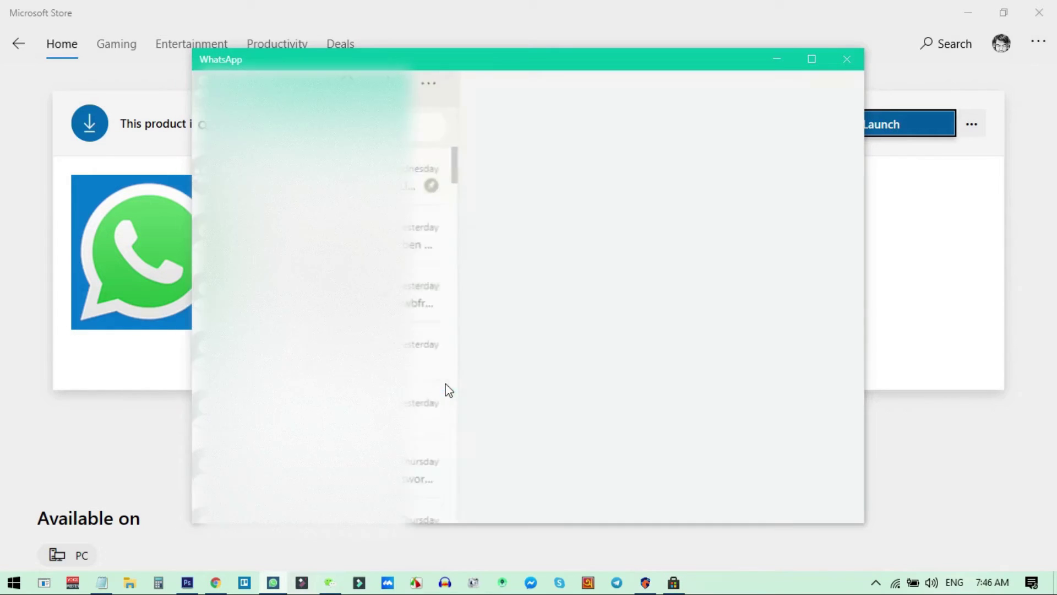
# - View and close the profile panel, then minimize WhatsApp and Microsoft Store
pyautogui.click(227, 88)
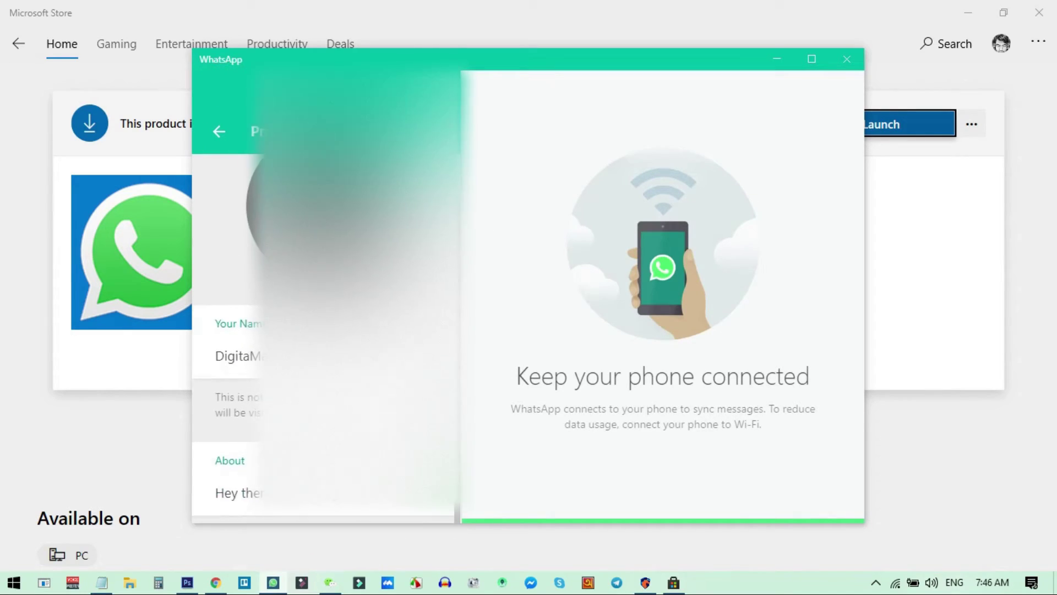
pyautogui.click(214, 132)
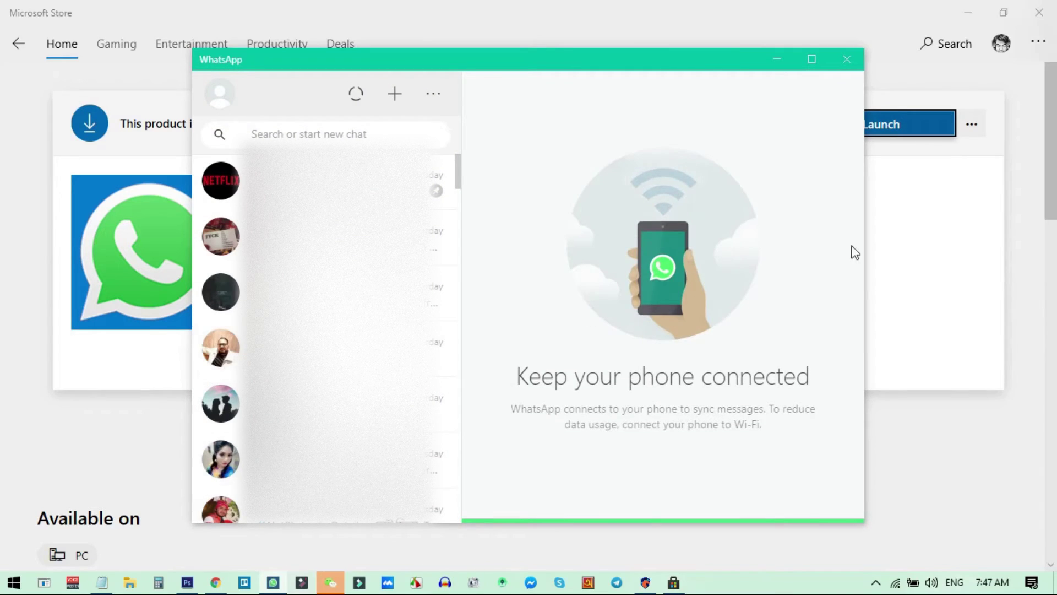
pyautogui.click(777, 60)
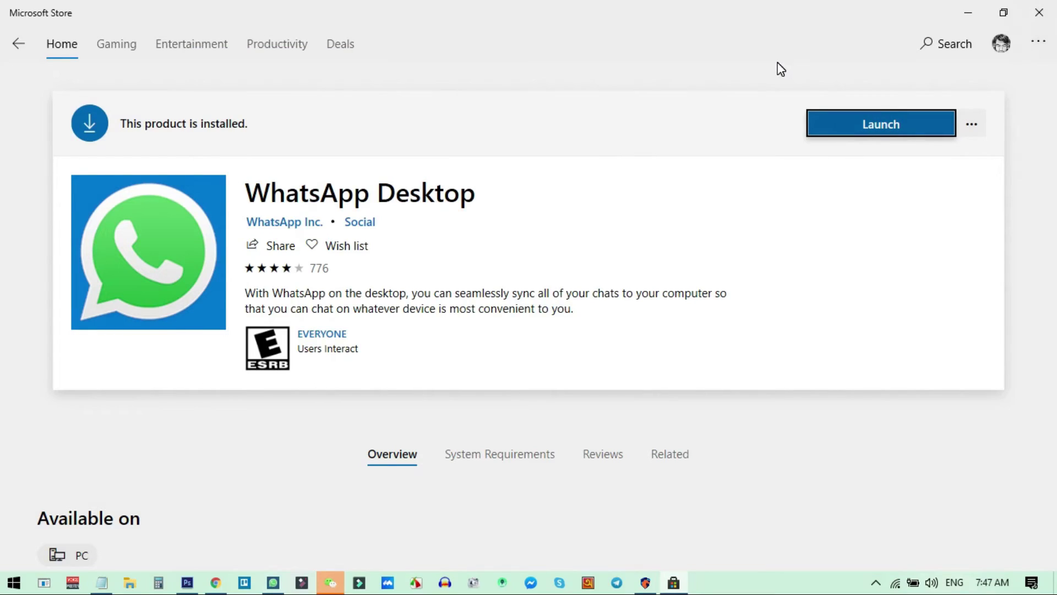
pyautogui.click(968, 12)
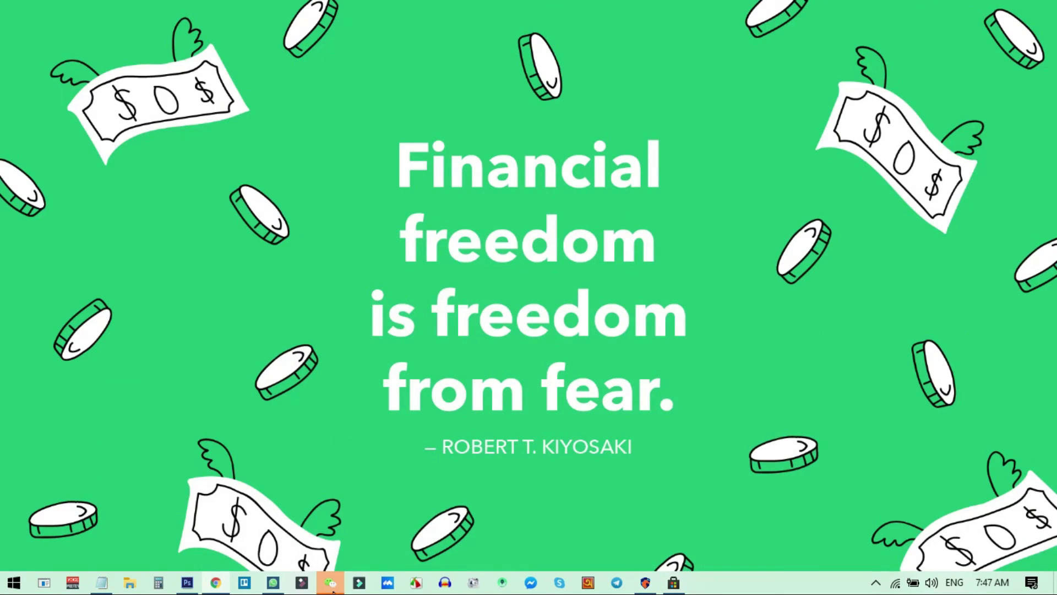
# - Restore the WhatsApp Desktop window from the taskbar and reposition it on screen
pyautogui.click(273, 582)
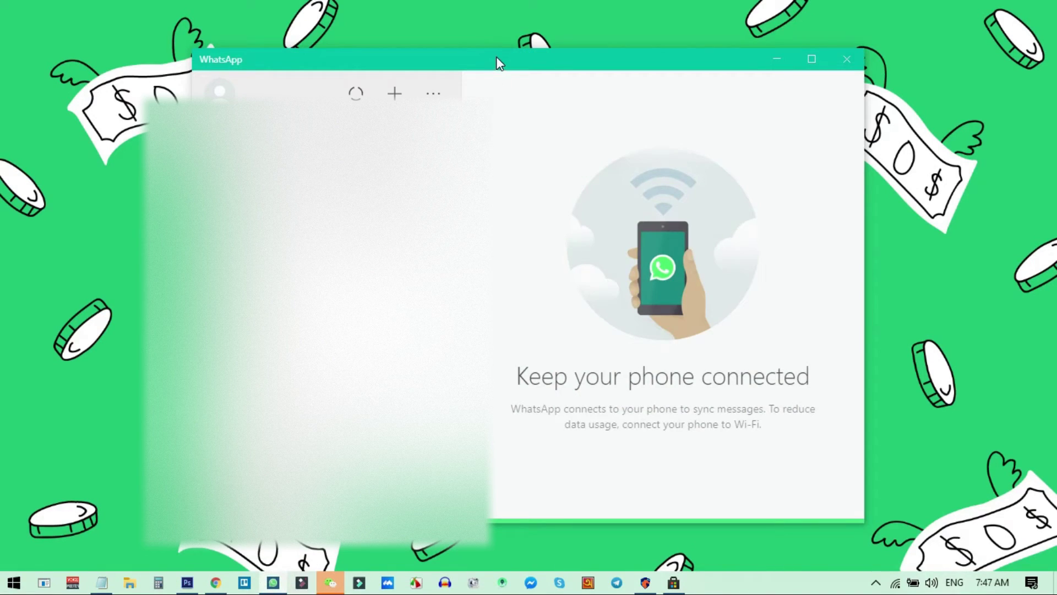
pyautogui.moveTo(497, 63); pyautogui.dragTo(782, 74)
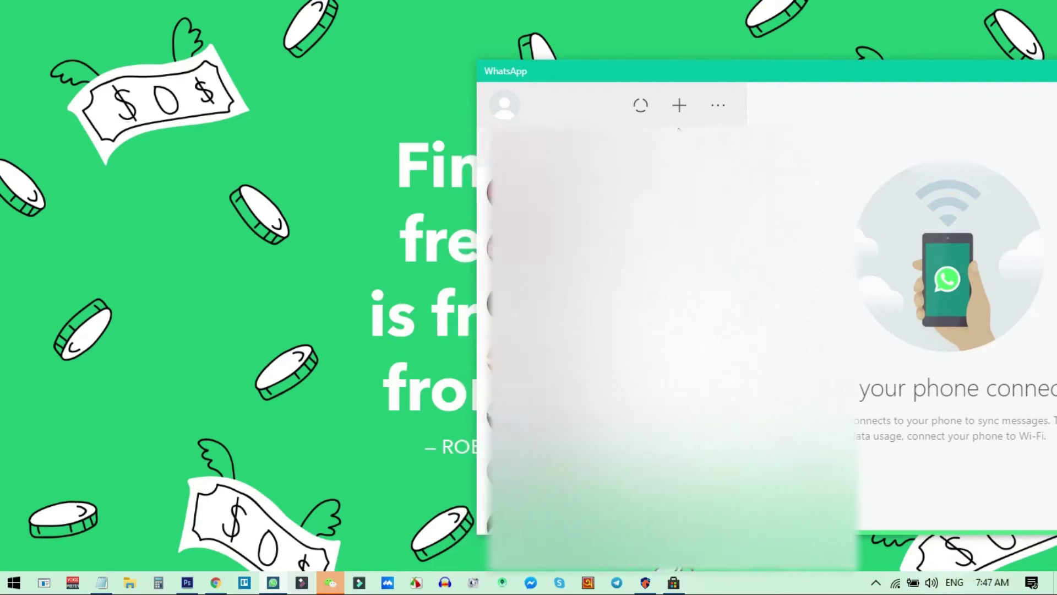
pyautogui.moveTo(722, 78); pyautogui.dragTo(561, 33)
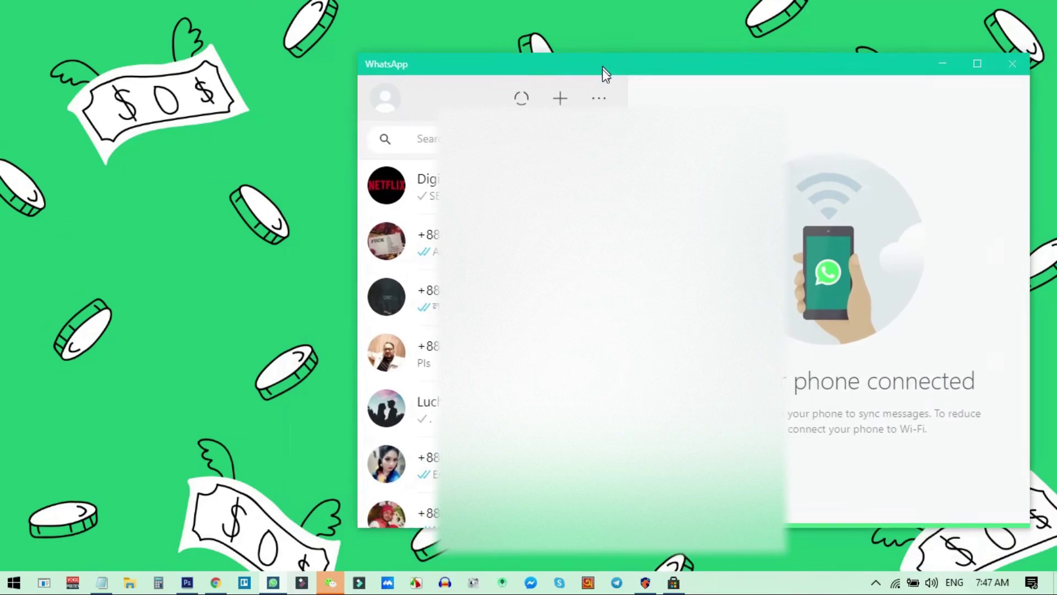
pyautogui.moveTo(561, 33)
pyautogui.mouseDown()
pyautogui.moveTo(643, 68)
pyautogui.moveTo(575, 73)
pyautogui.mouseUp()
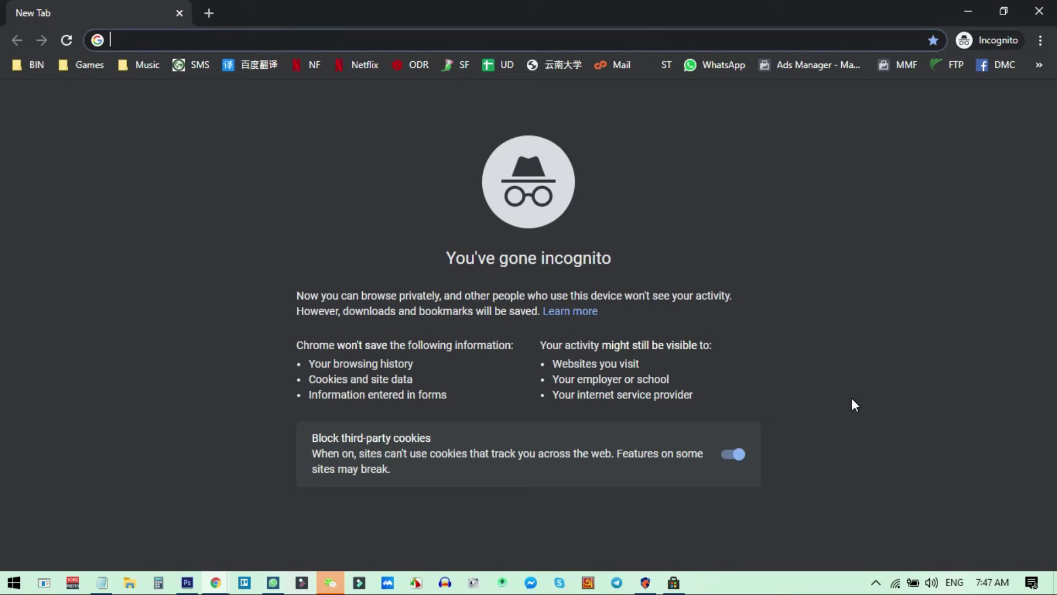
pyautogui.write('whatsapp web')
# - Search for 'whatsapp web' from the incognito window's omnibox
pyautogui.press('Return')
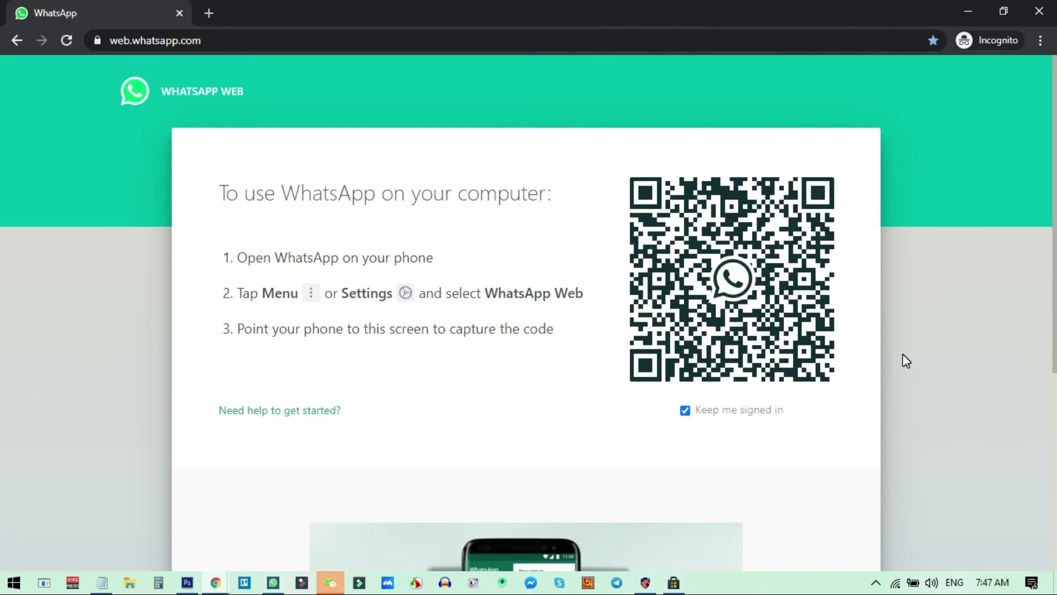
pyautogui.scroll(-3, 902, 360)
pyautogui.scroll(3, 902, 361)
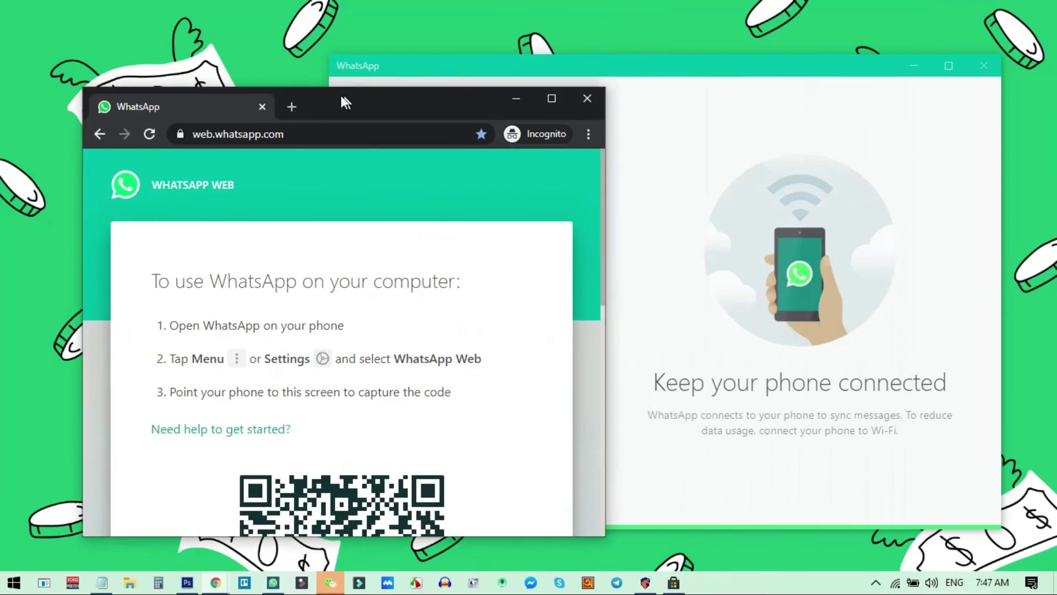
# - Put Chrome on the left and WhatsApp Desktop on the right, widening Chrome to show the QR code
pyautogui.moveTo(674, 1); pyautogui.dragTo(273, 99)
pyautogui.moveTo(662, 67)
pyautogui.mouseDown()
pyautogui.moveTo(817, 65)
pyautogui.moveTo(652, 81)
pyautogui.moveTo(703, 87)
pyautogui.mouseUp()
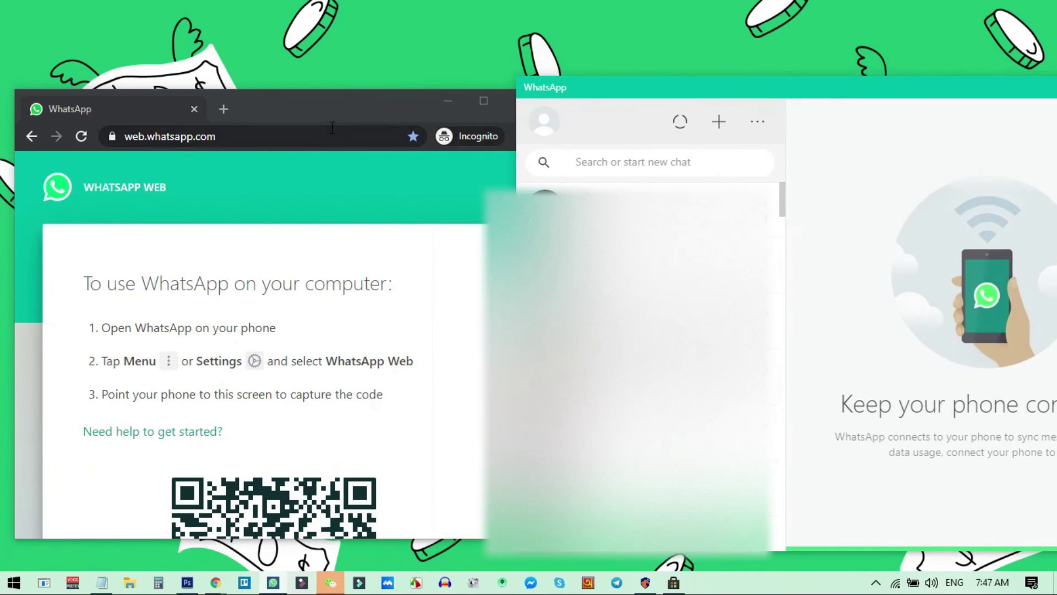
pyautogui.moveTo(324, 101); pyautogui.dragTo(332, 67)
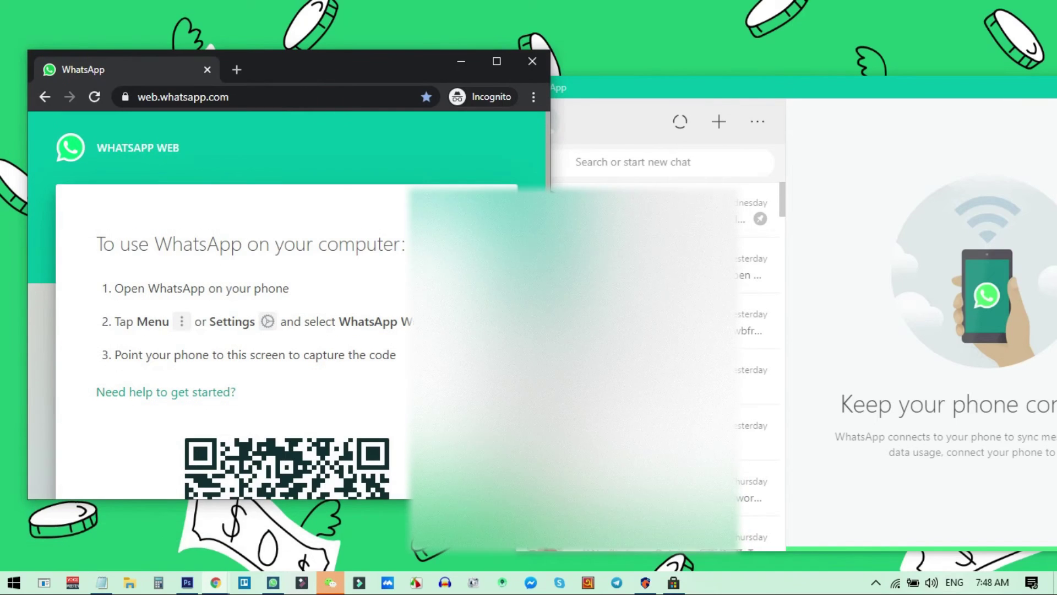
pyautogui.moveTo(548, 330); pyautogui.dragTo(808, 330)
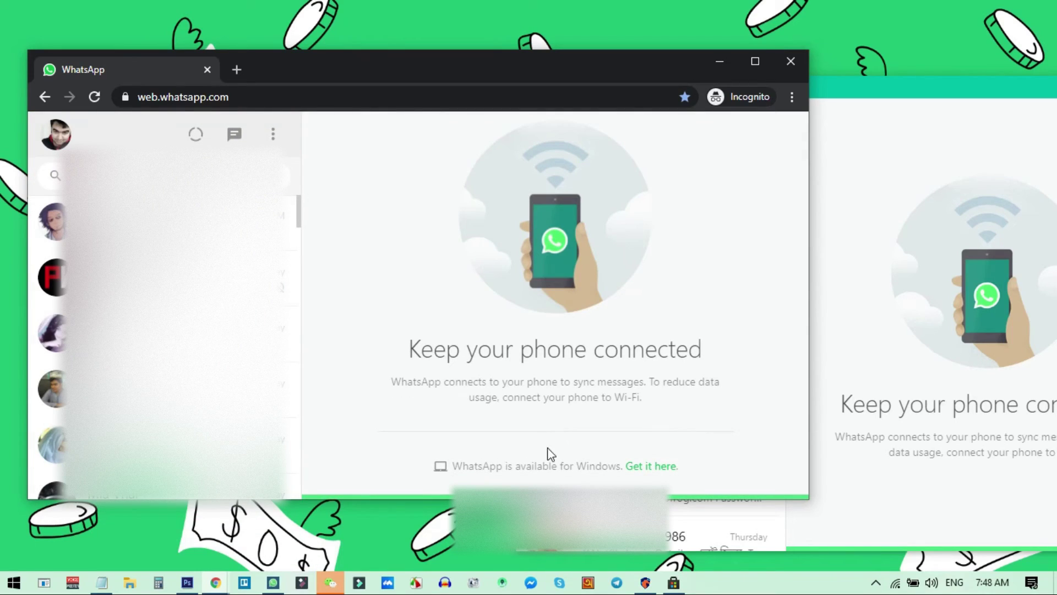
pyautogui.scroll(-3, 165, 331)
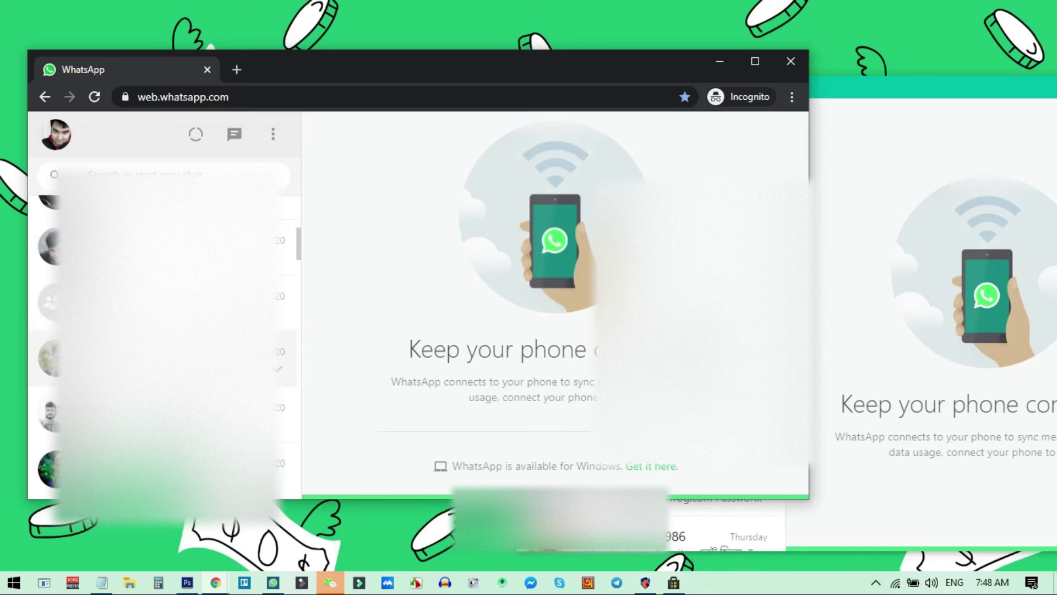
# - Bring WhatsApp Desktop forward, shift it left, and switch focus between the two windows
pyautogui.click(915, 201)
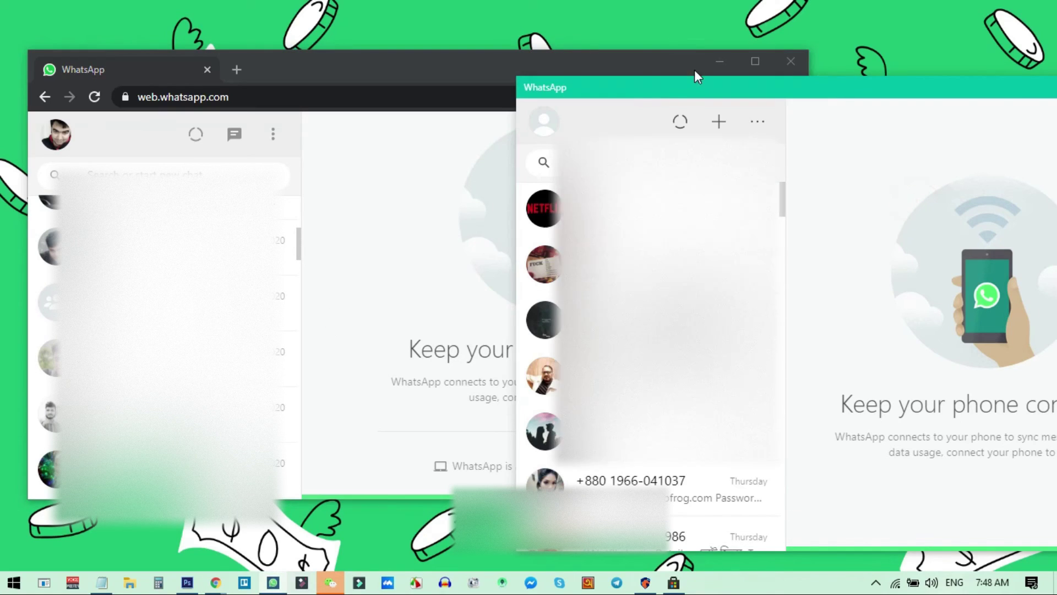
pyautogui.moveTo(715, 92); pyautogui.dragTo(578, 85)
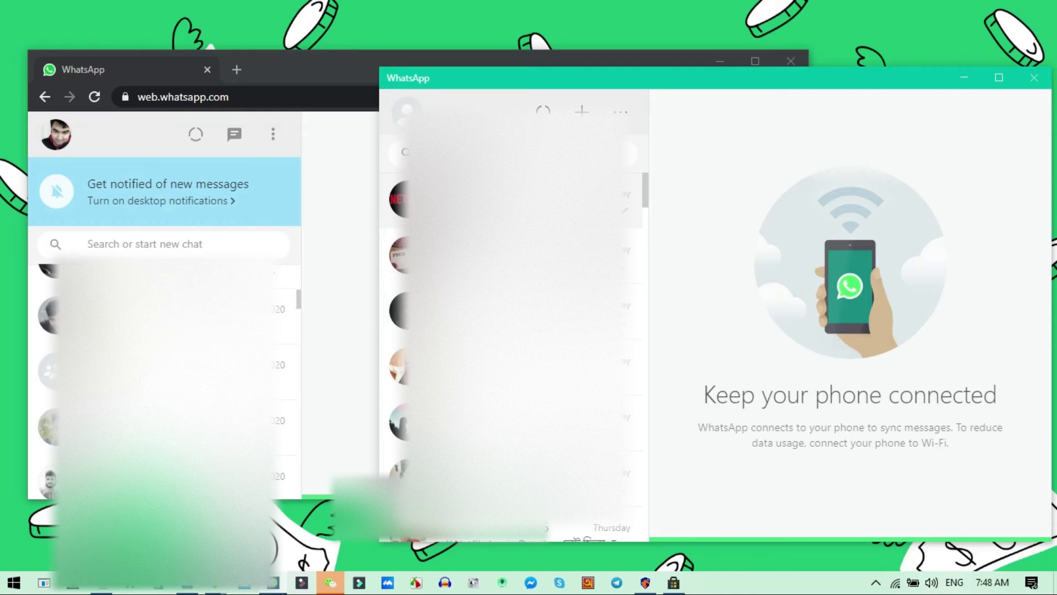
pyautogui.moveTo(608, 89); pyautogui.dragTo(556, 93)
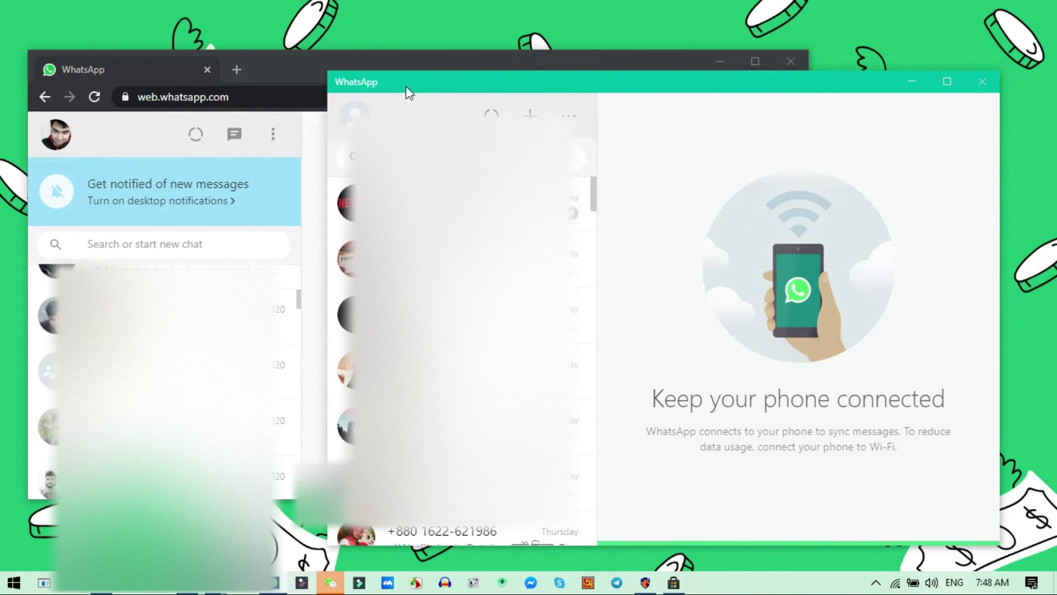
pyautogui.click(160, 73)
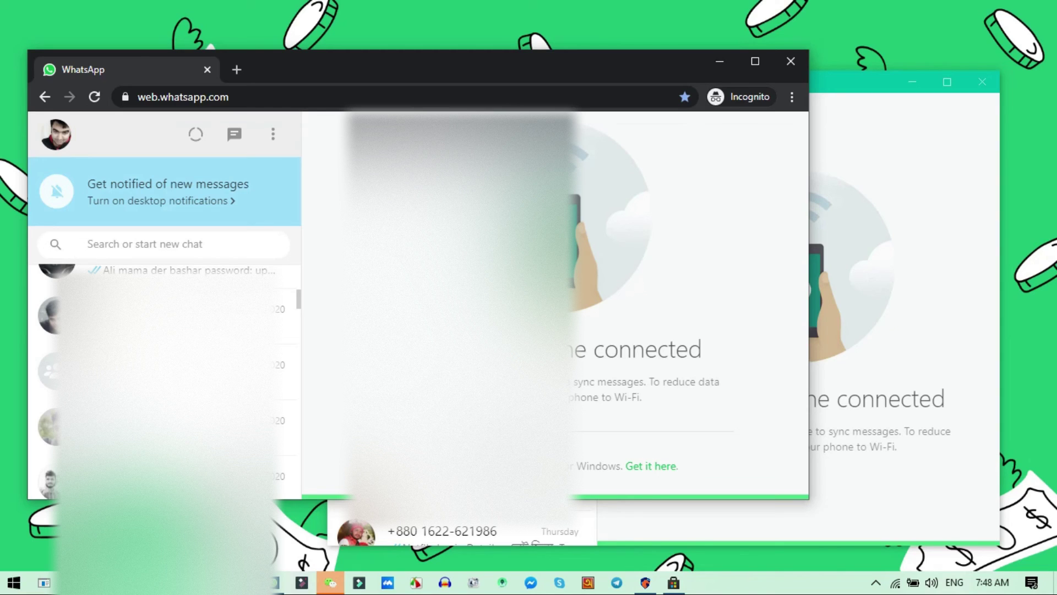
pyautogui.click(931, 247)
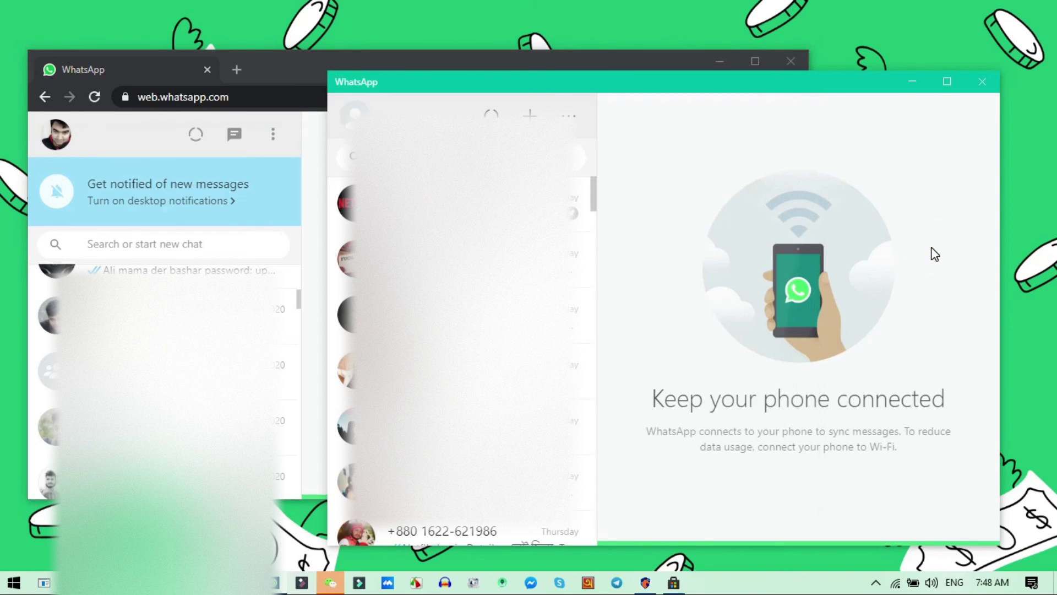